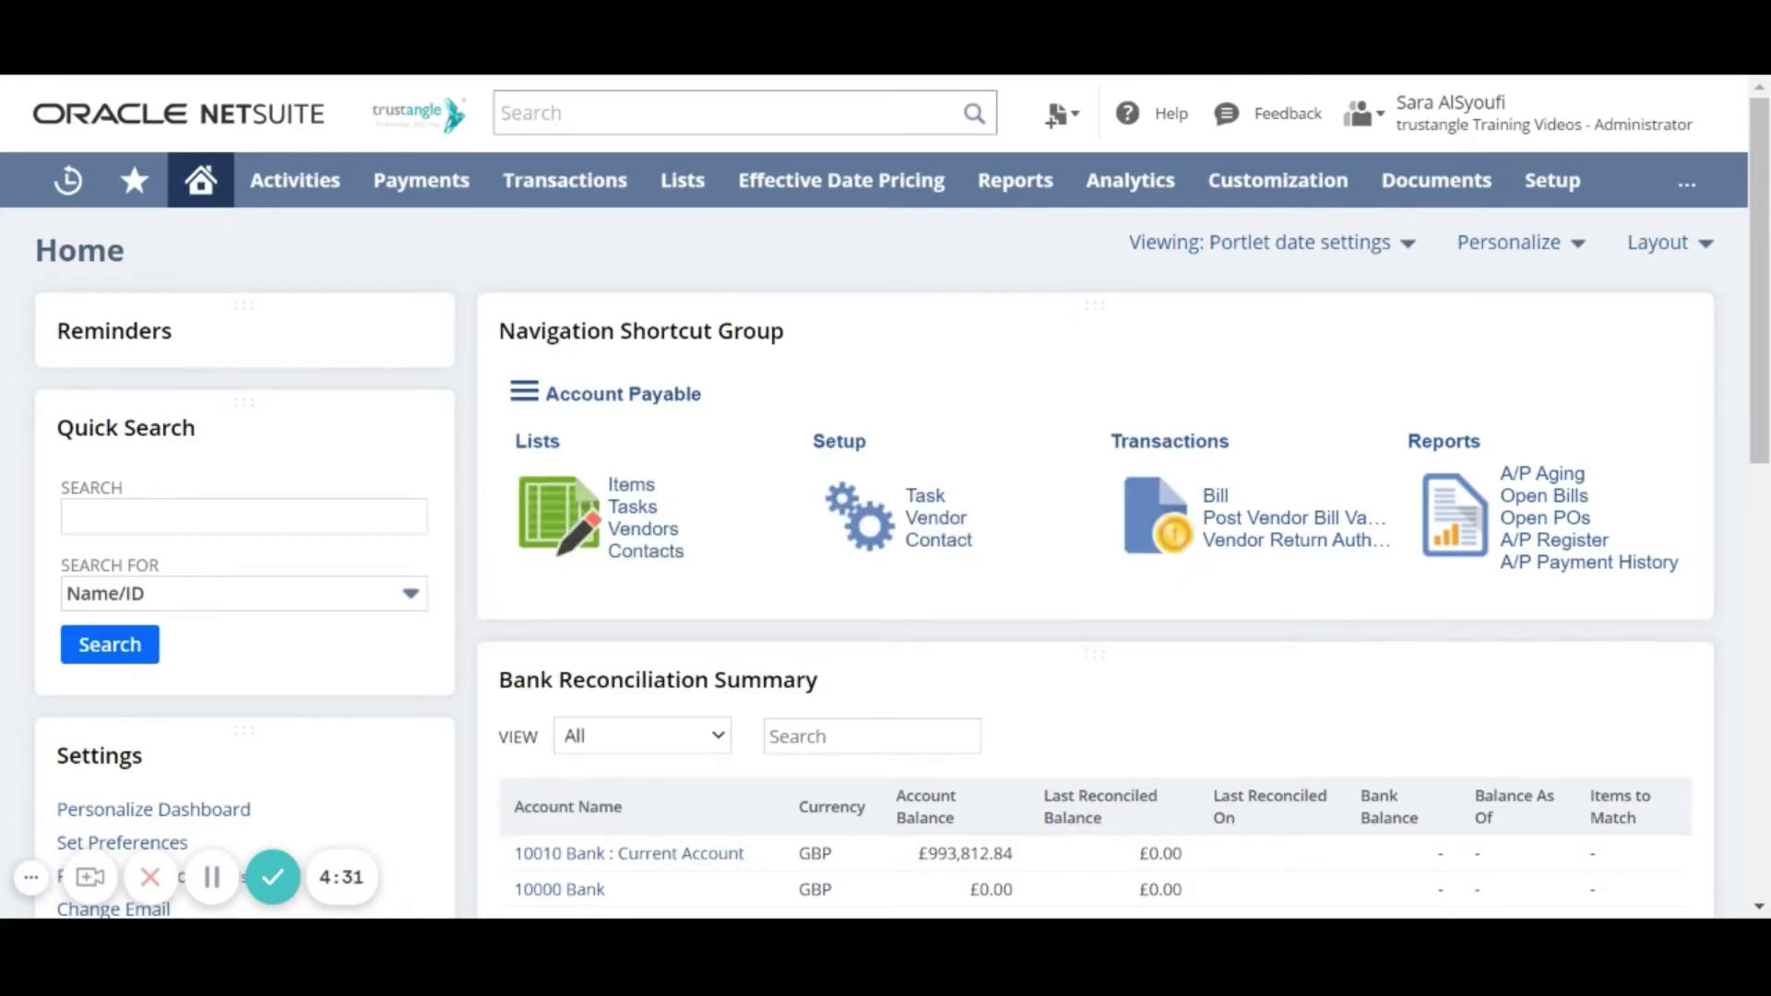
Search globally for PO411 and open the Purchase Order: PO411 record
{"action": "key", "text": "alt+g"}
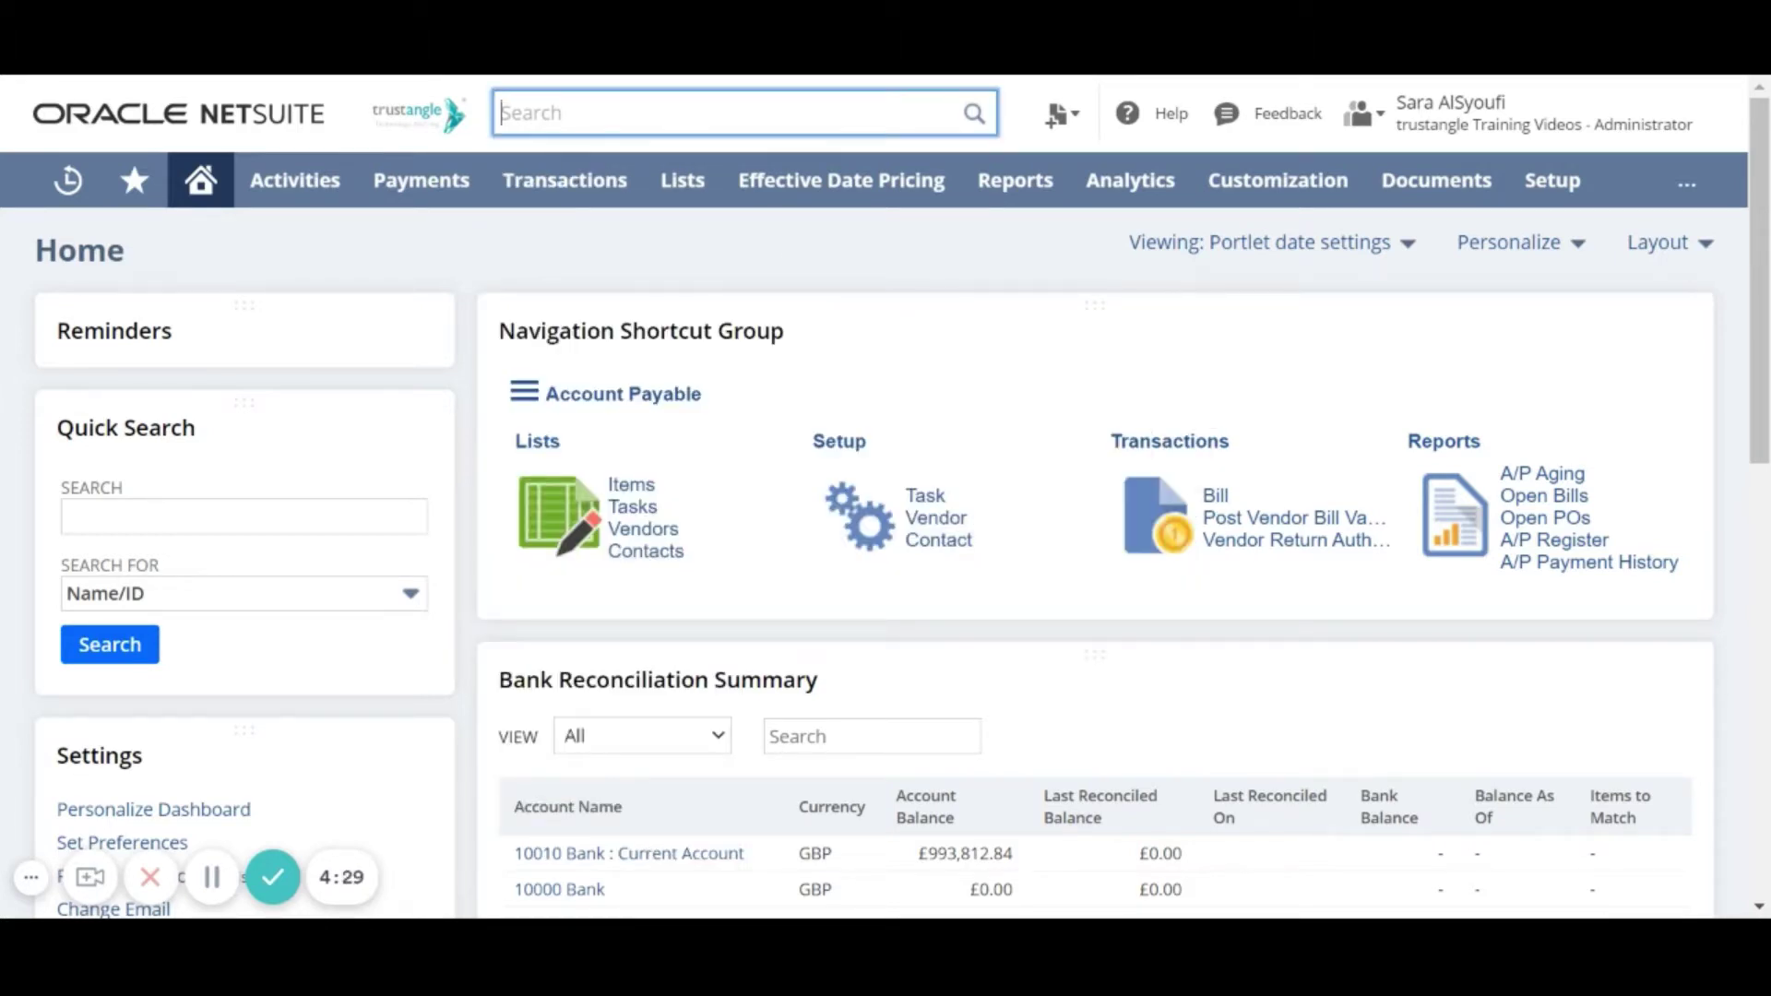
{"action": "type", "text": "PO411"}
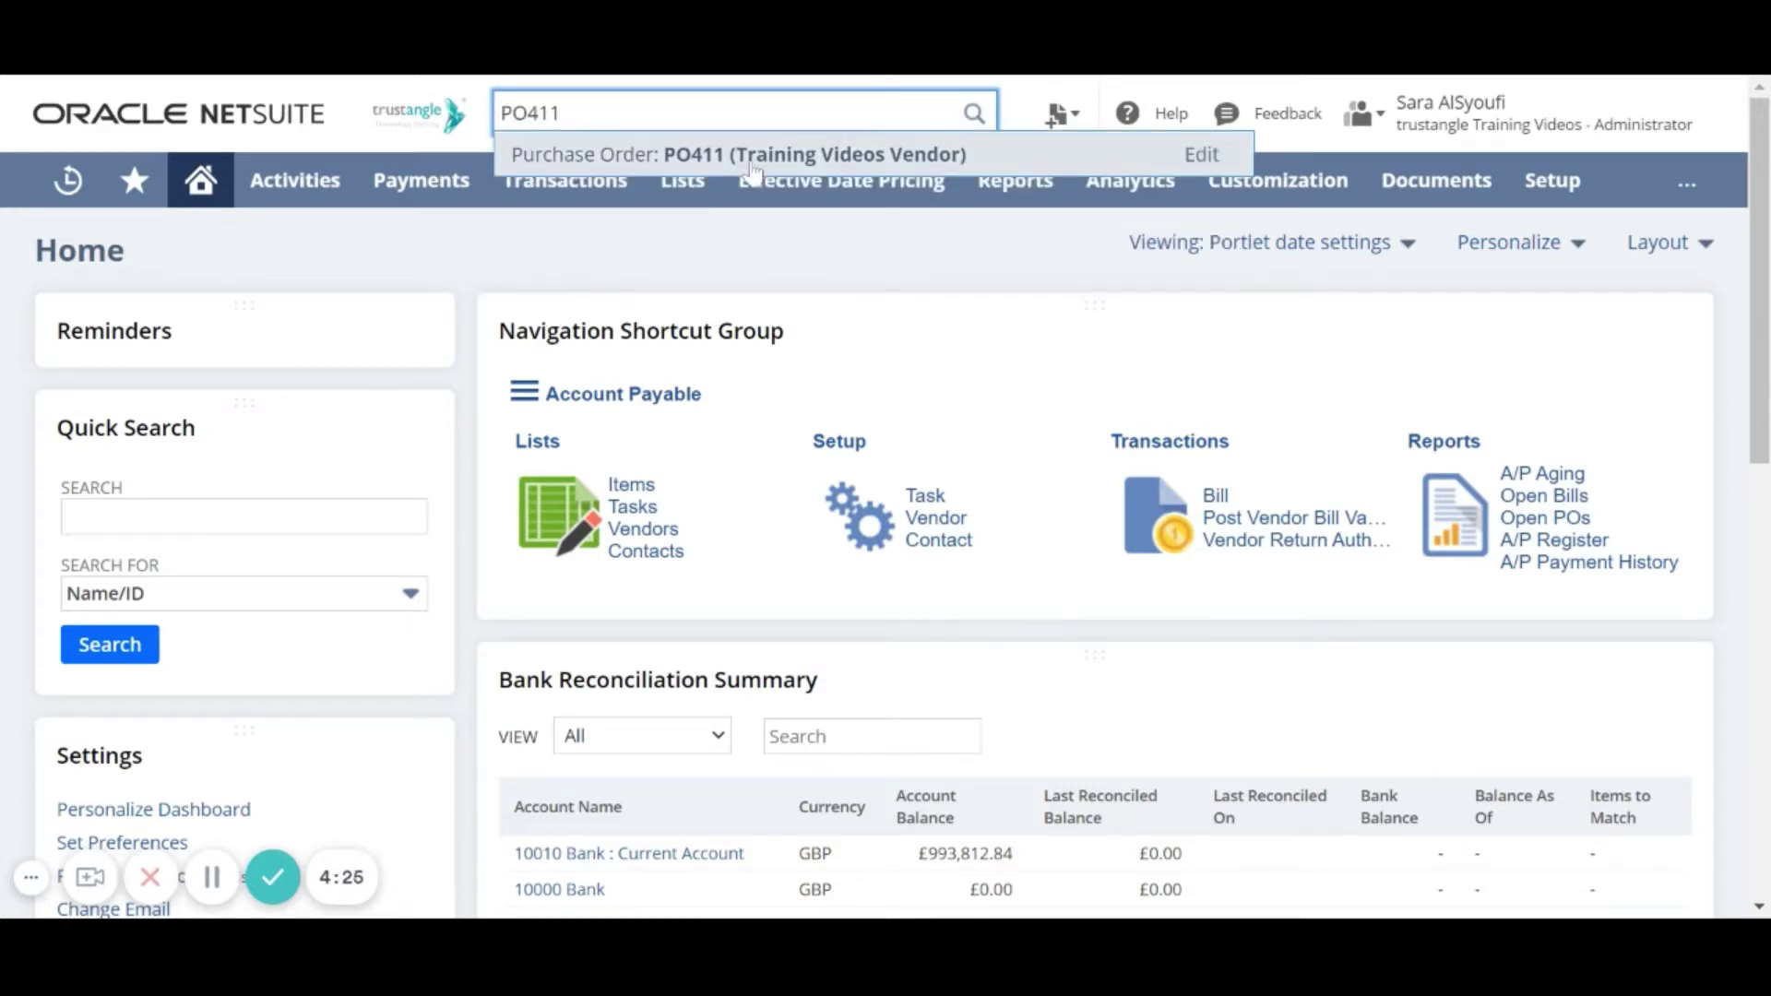
{"action": "left_click", "coordinate": [698, 156]}
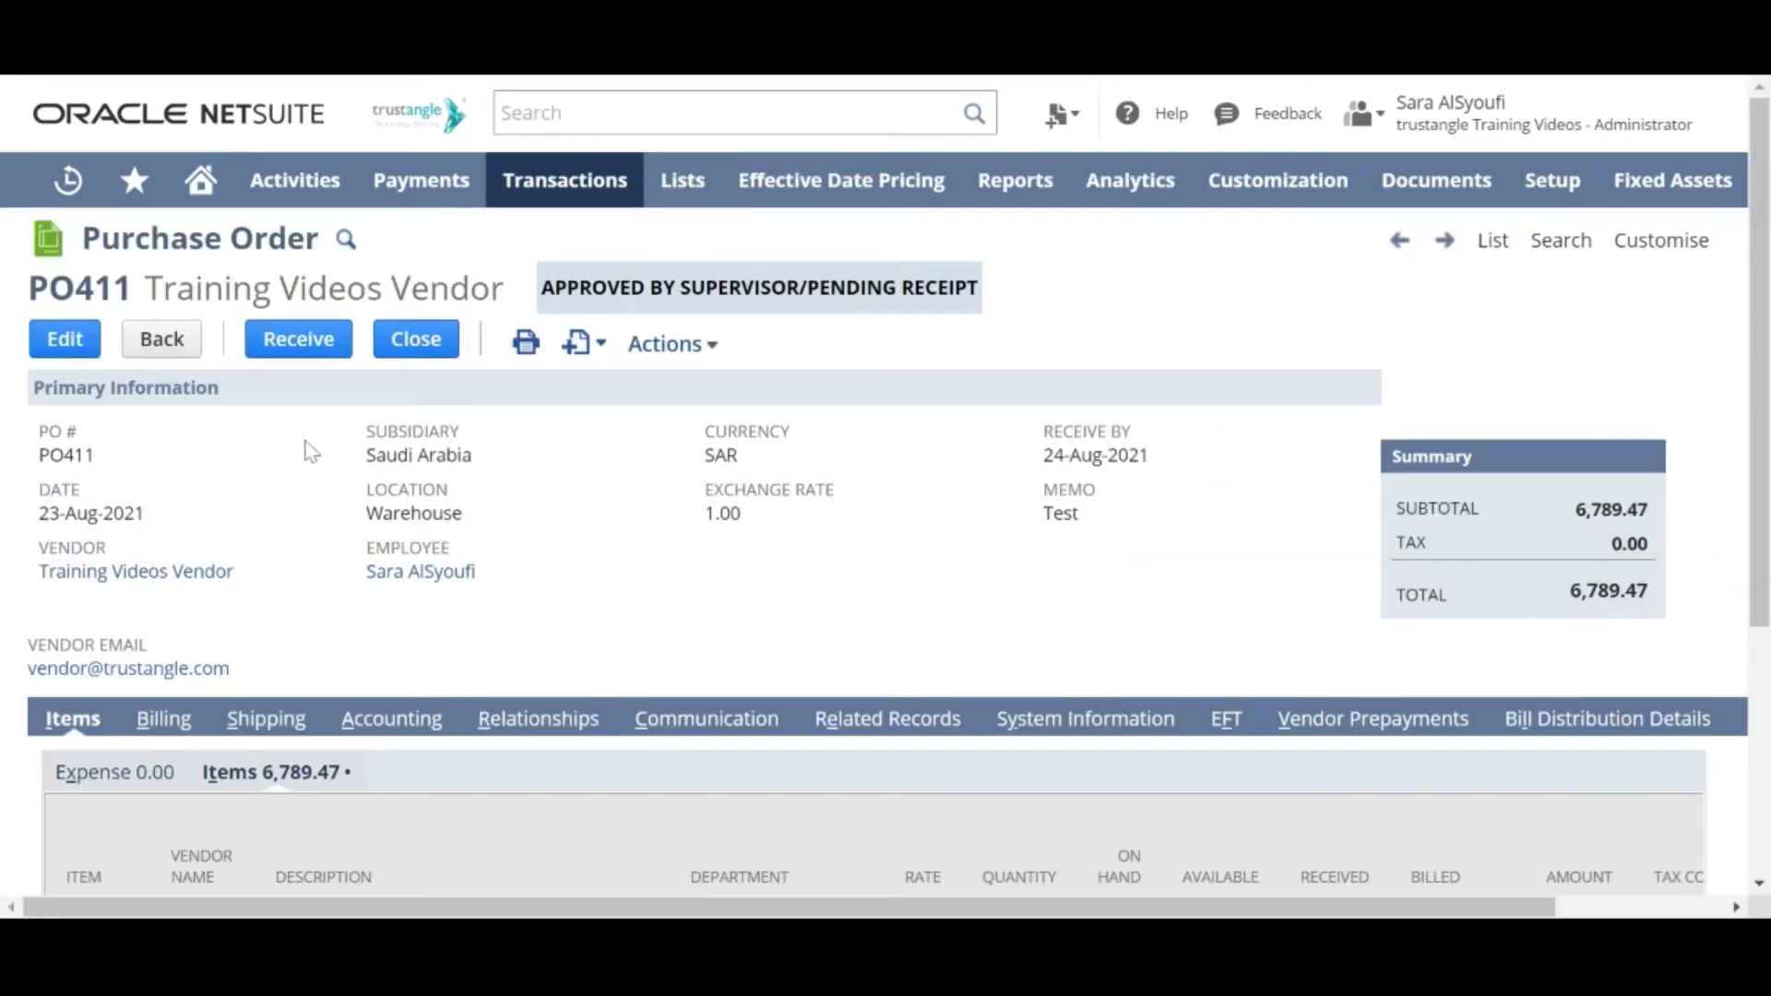
Receive PO411, creating an item receipt into Warehouse for 3 iPads and 1 monitor
{"action": "left_click", "coordinate": [299, 339]}
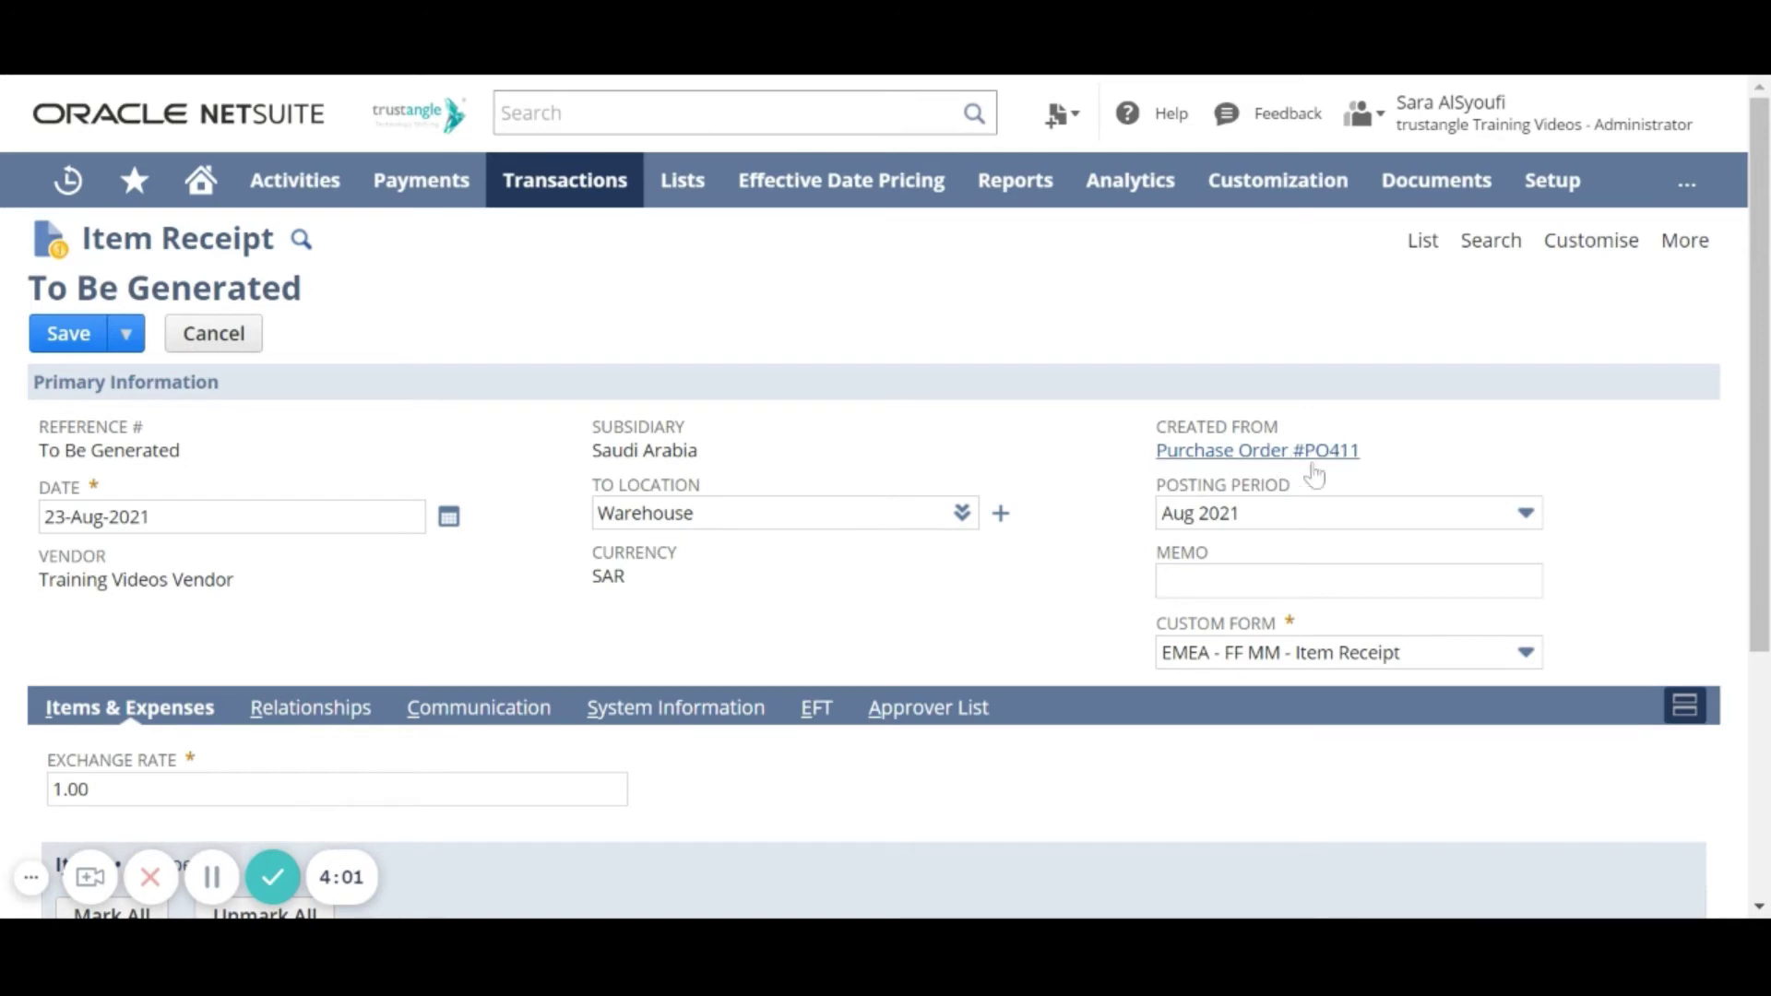
{"action": "scroll", "coordinate": [494, 656], "scroll_direction": "down", "scroll_amount": 1}
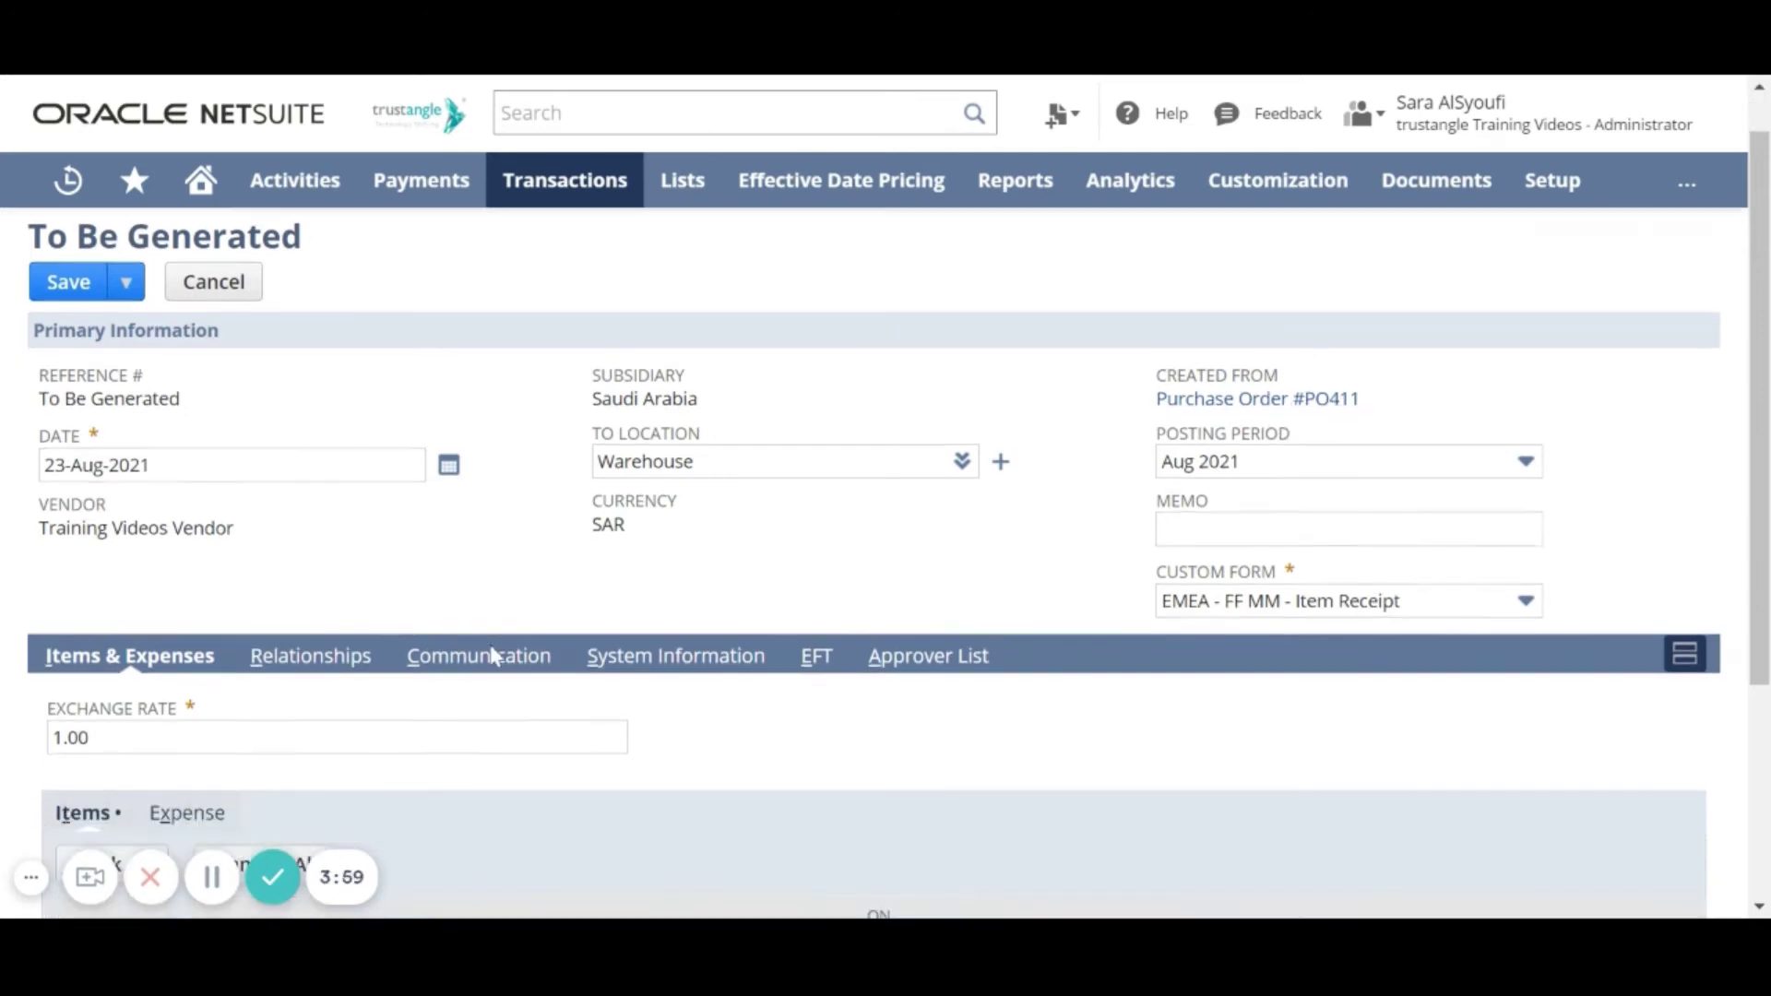
{"action": "scroll", "coordinate": [493, 656], "scroll_direction": "down", "scroll_amount": 3}
{"action": "scroll", "coordinate": [493, 657], "scroll_direction": "down", "scroll_amount": 2}
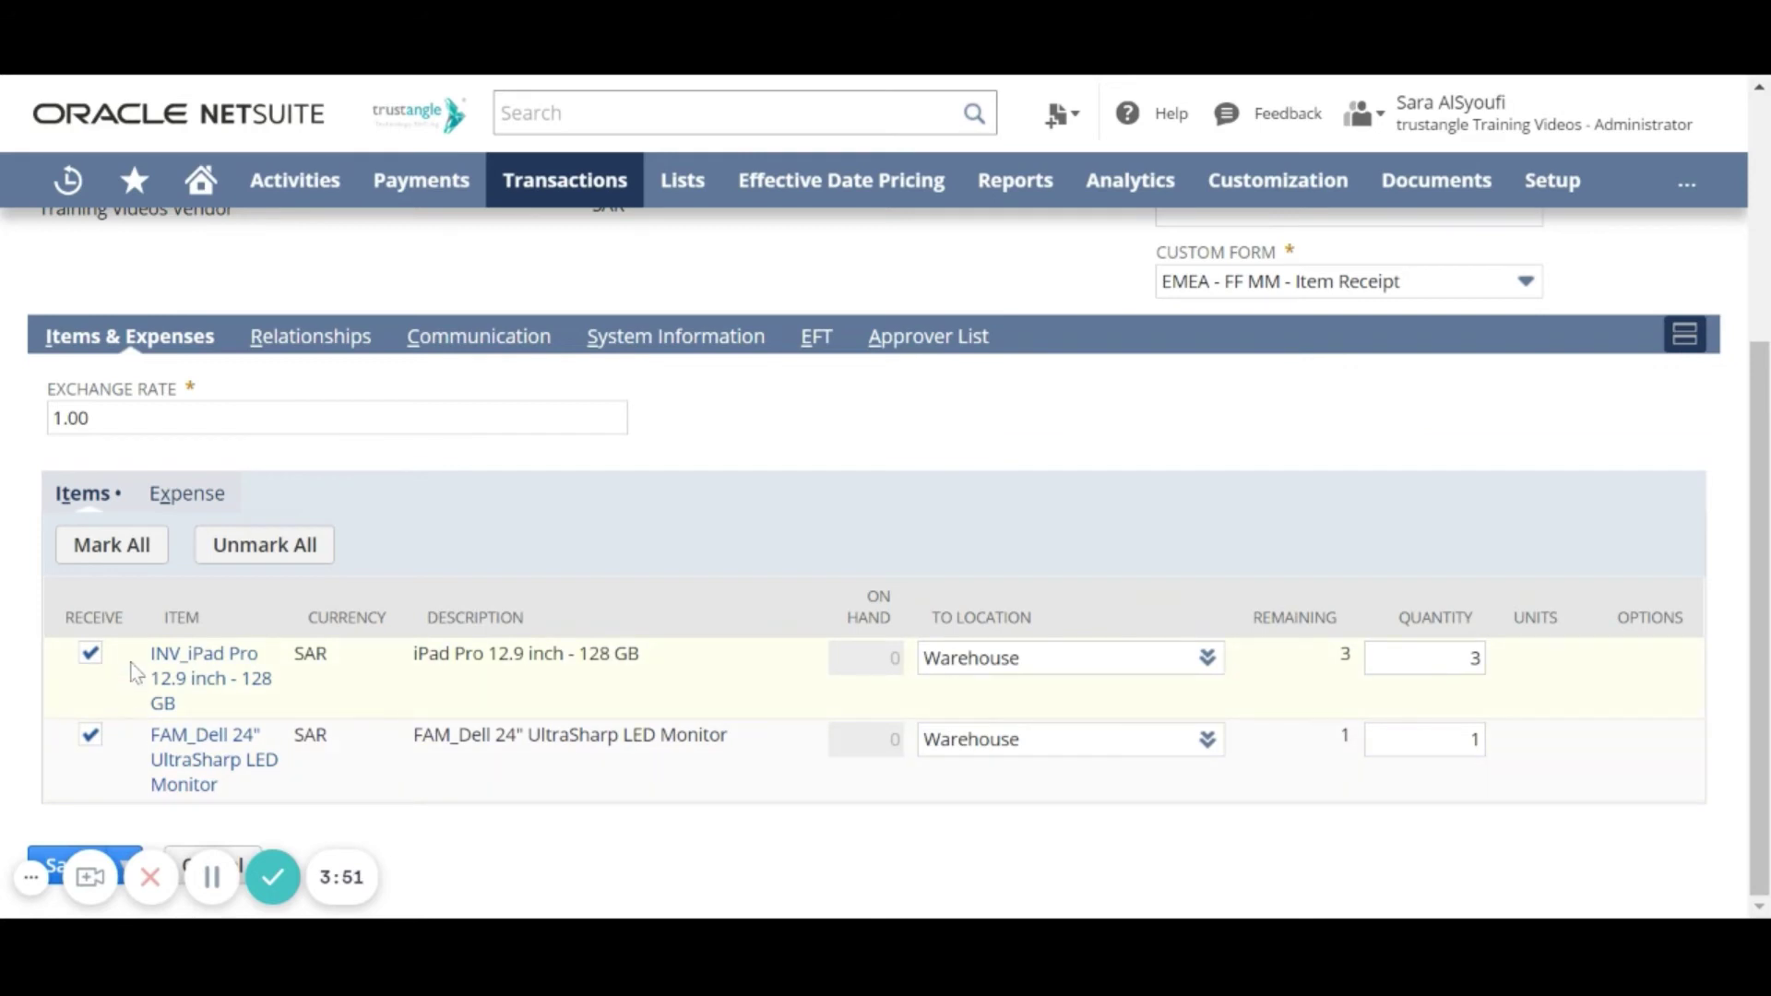
Exclude the Dell monitor line and change the iPad Pro receiving quantity from 3 to 2
{"action": "left_click", "coordinate": [90, 736]}
{"action": "left_click", "coordinate": [1422, 658]}
{"action": "key", "text": "BackSpace"}
{"action": "type", "text": "2"}
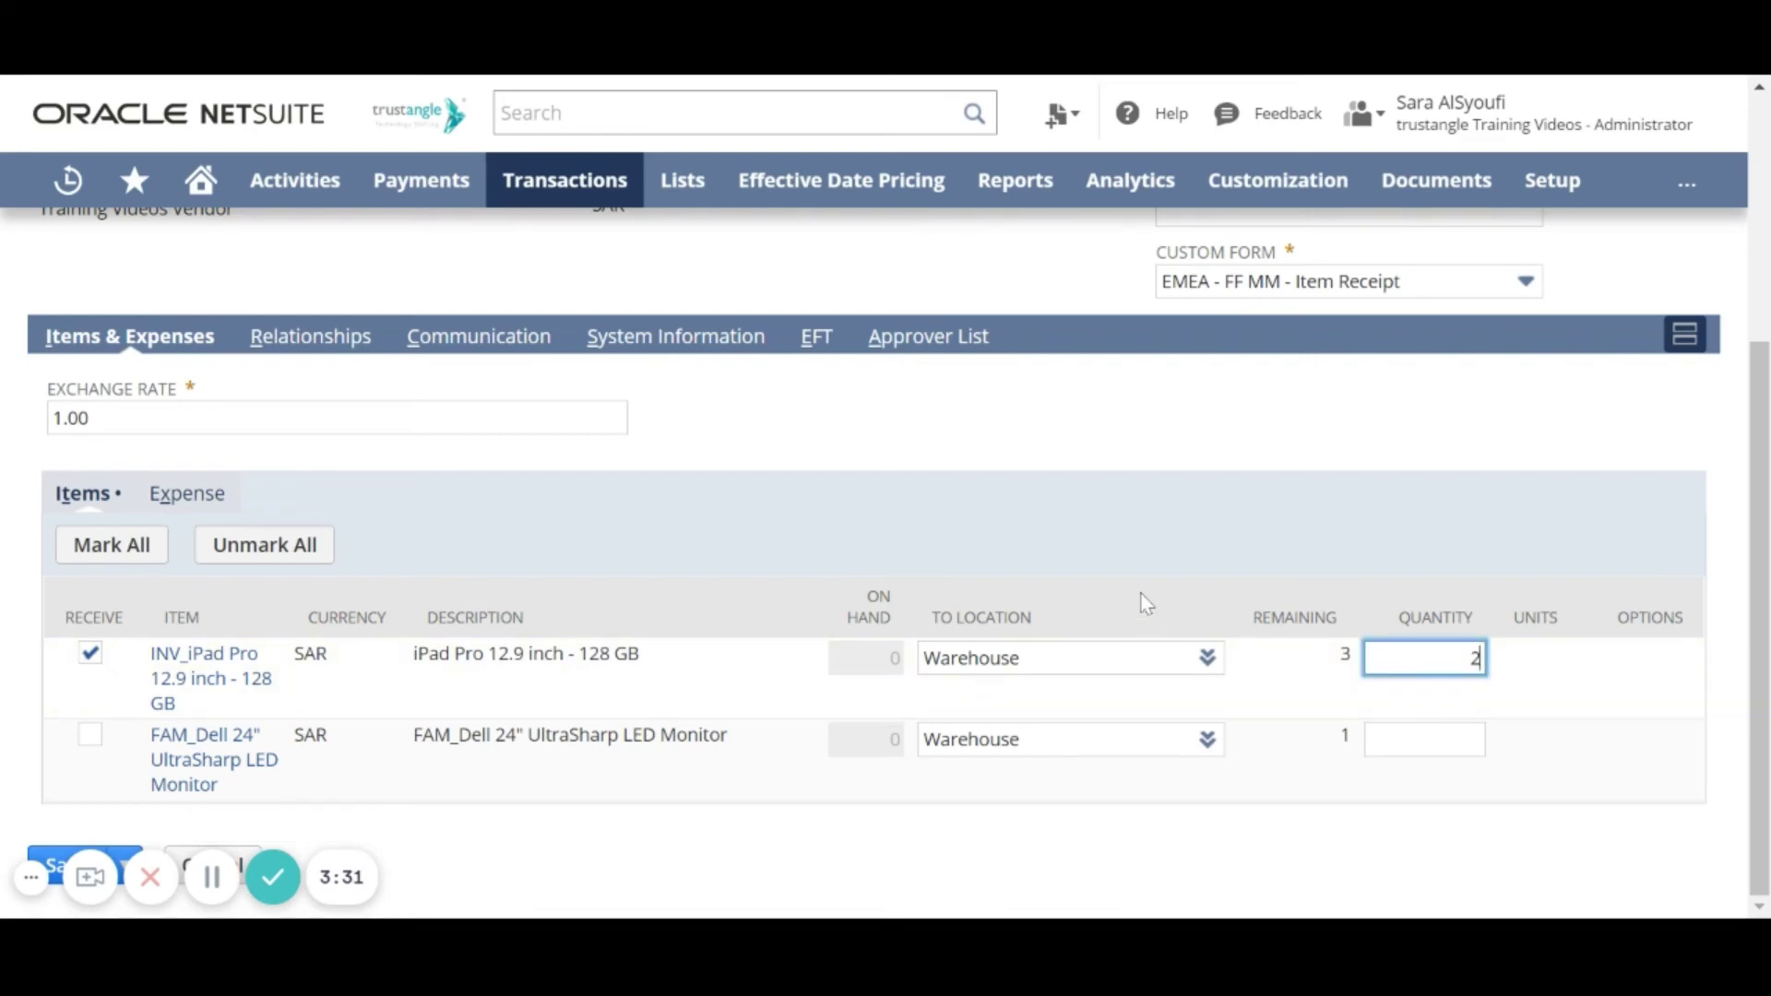
{"action": "scroll", "coordinate": [860, 401], "scroll_direction": "up", "scroll_amount": 3}
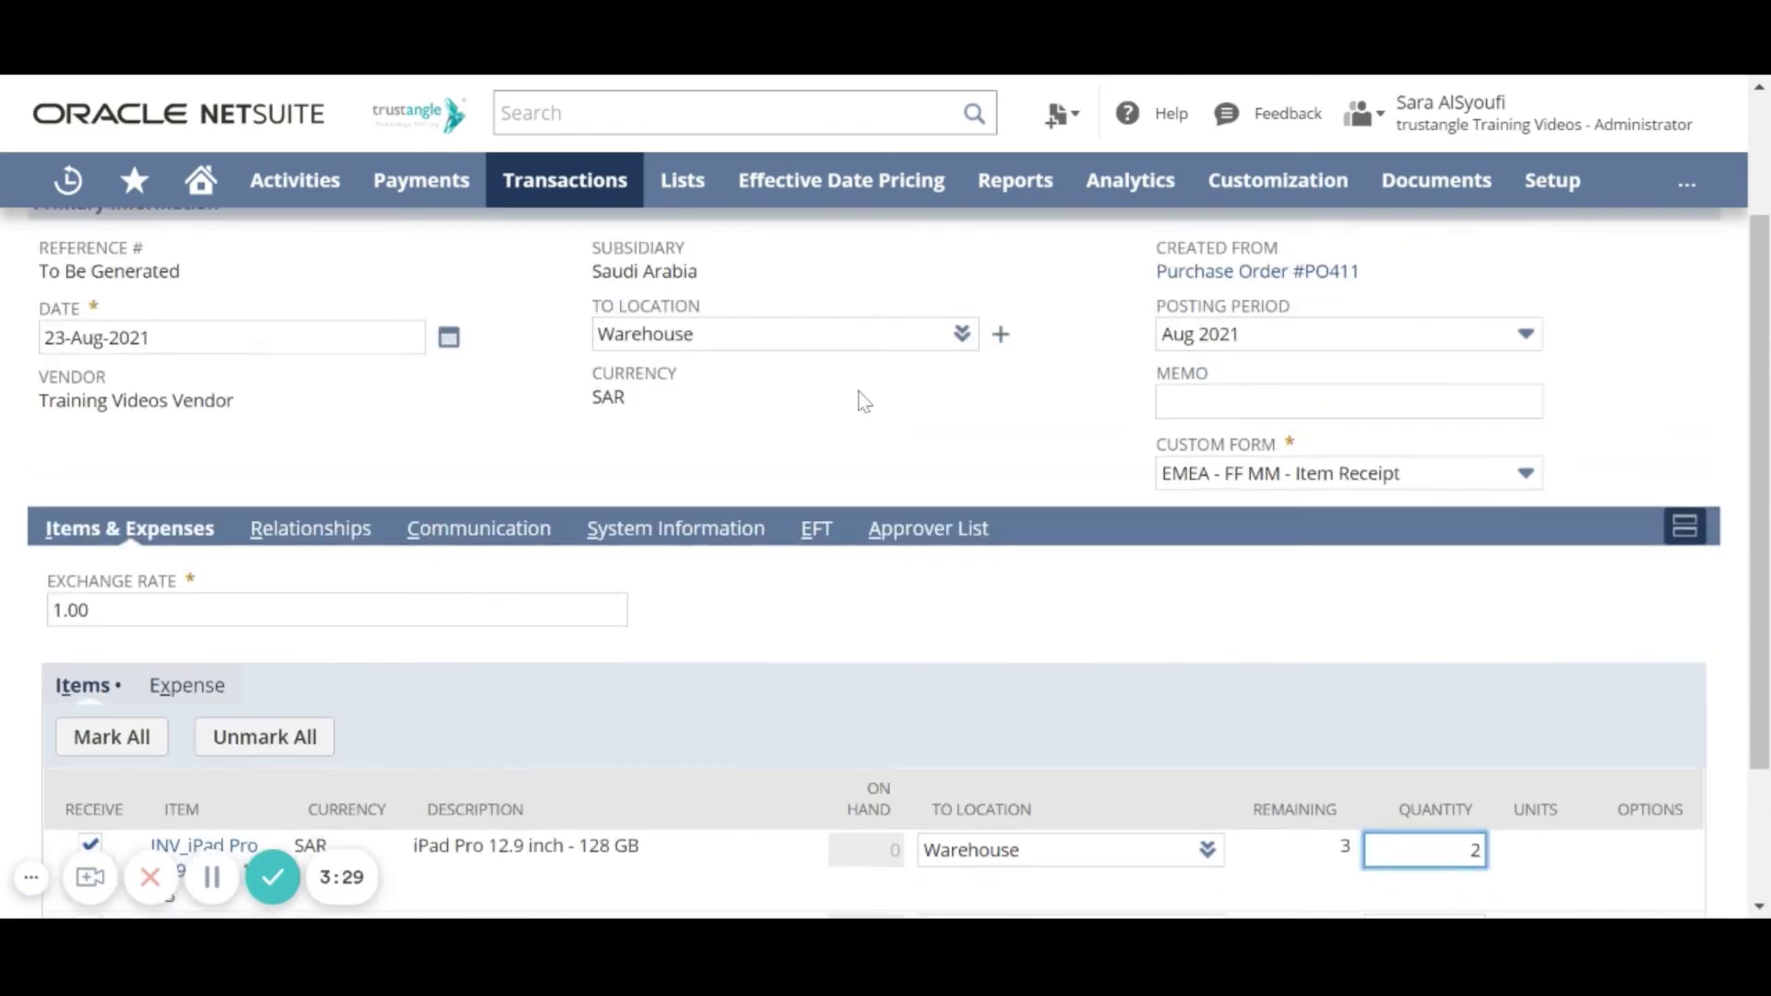
{"action": "scroll", "coordinate": [862, 402], "scroll_direction": "up", "scroll_amount": 3}
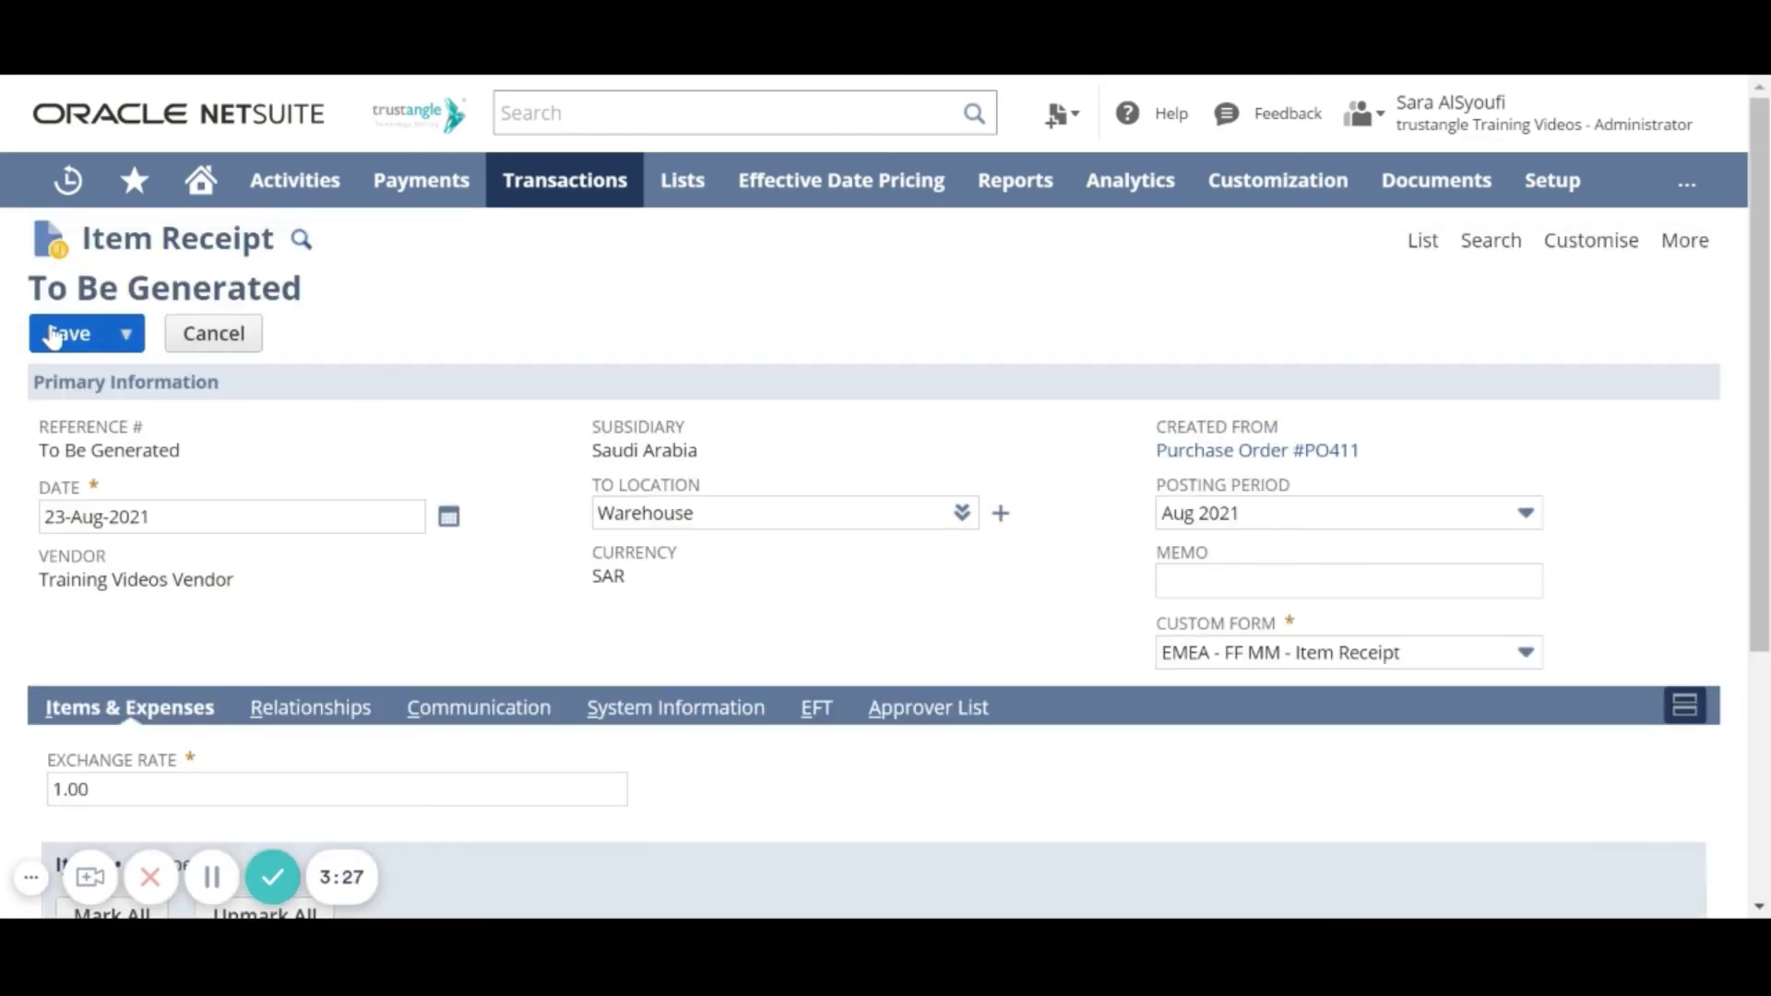